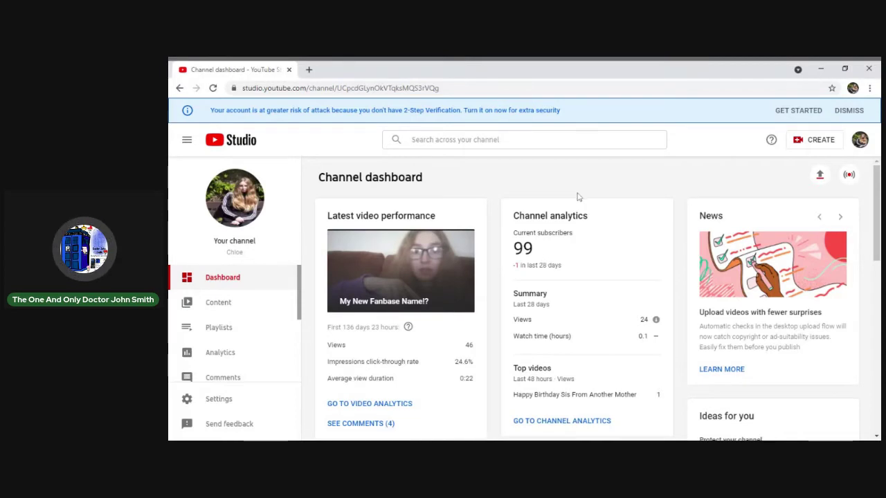
{"action": "scroll", "coordinate": [579, 195], "scroll_direction": "down", "scroll_amount": 1}
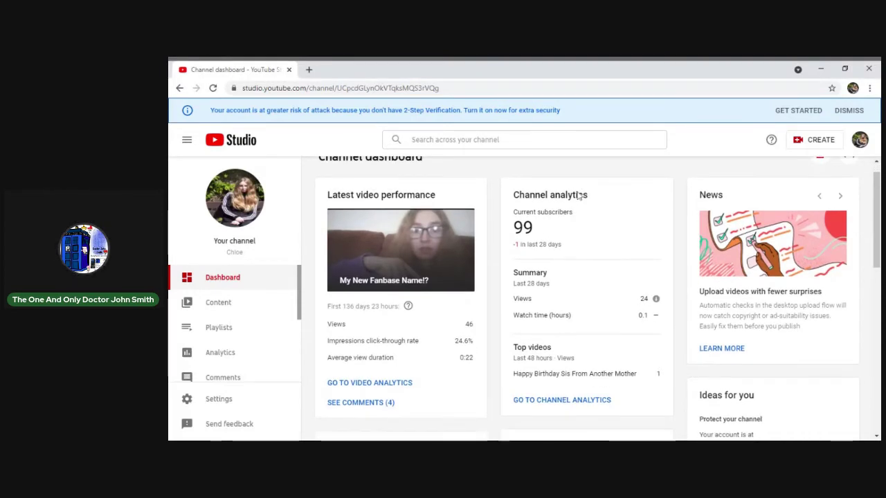
{"action": "scroll", "coordinate": [578, 195], "scroll_direction": "down", "scroll_amount": 1}
{"action": "scroll", "coordinate": [579, 277], "scroll_direction": "down", "scroll_amount": 1}
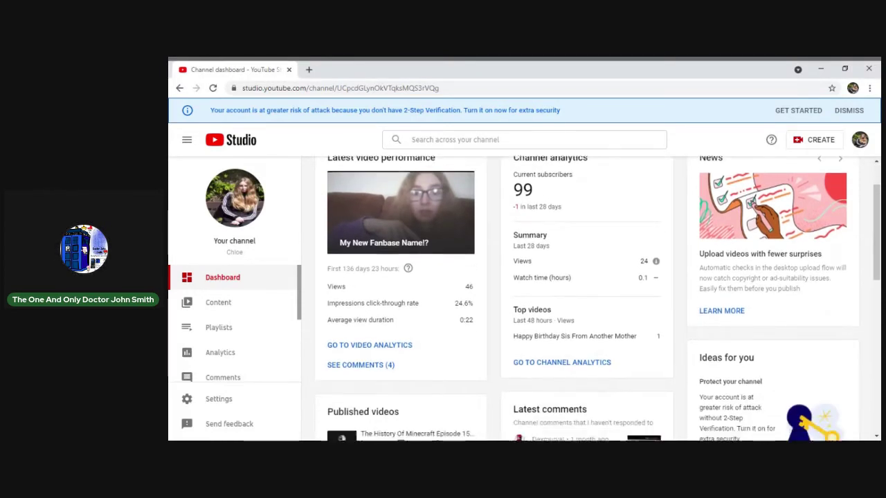
{"action": "scroll", "coordinate": [579, 276], "scroll_direction": "down", "scroll_amount": 1}
{"action": "scroll", "coordinate": [578, 277], "scroll_direction": "down", "scroll_amount": 3}
{"action": "scroll", "coordinate": [578, 276], "scroll_direction": "down", "scroll_amount": 1}
{"action": "scroll", "coordinate": [578, 277], "scroll_direction": "down", "scroll_amount": 1}
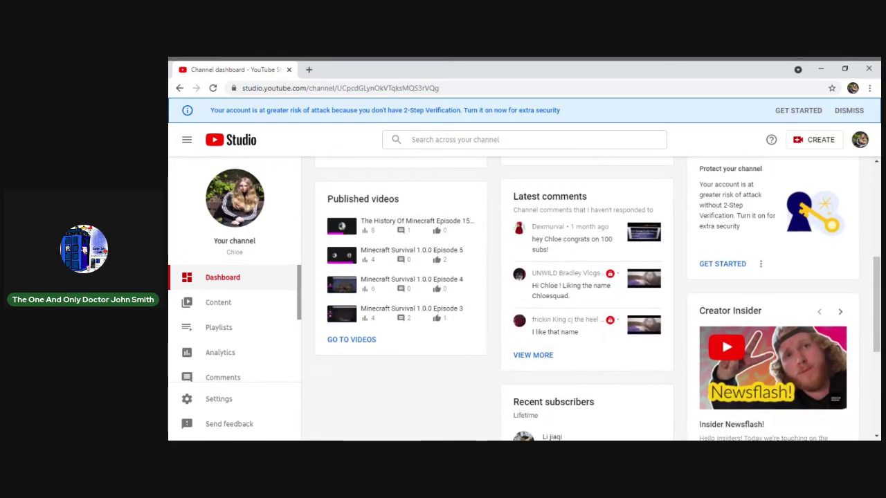
{"action": "scroll", "coordinate": [578, 276], "scroll_direction": "down", "scroll_amount": 4}
Open the full subscribers list from the dashboard's Recent subscribers card.
{"action": "left_click", "coordinate": [535, 310]}
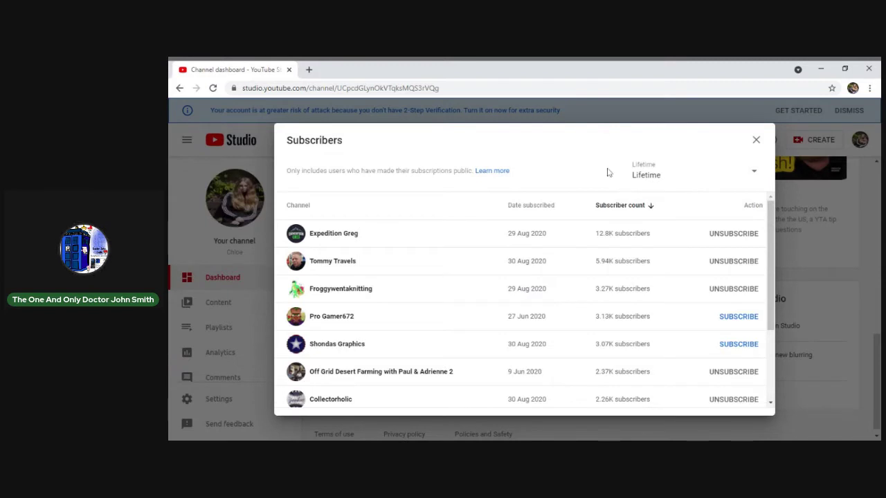
Sort subscribers by their subscriber count, highest first, then close the list.
{"action": "left_click", "coordinate": [609, 207]}
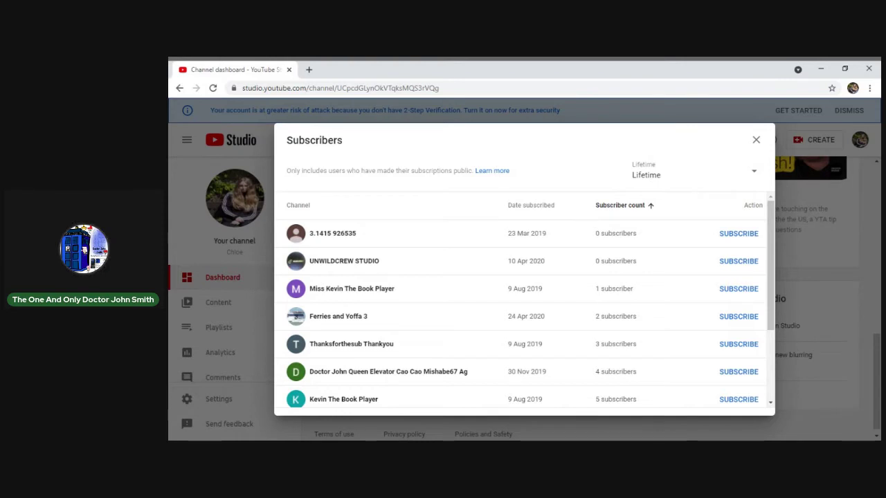
{"action": "left_click", "coordinate": [609, 208]}
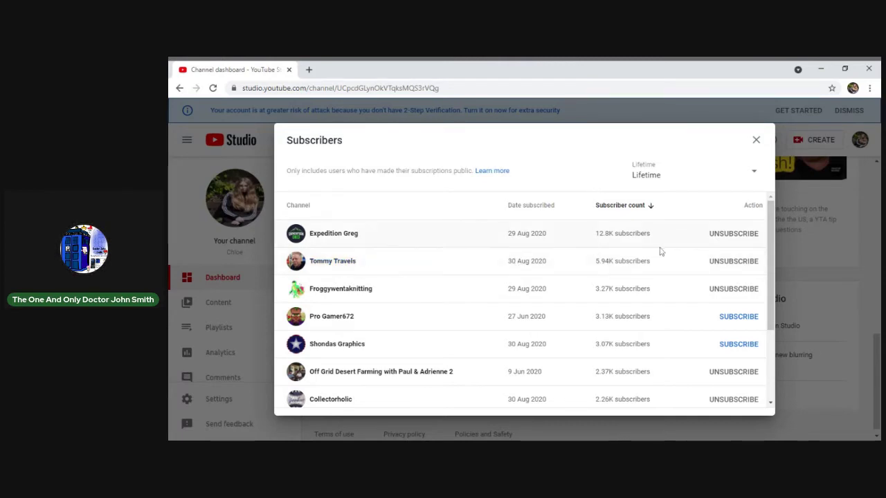
{"action": "left_click_drag", "start_coordinate": [769, 222], "coordinate": [775, 338]}
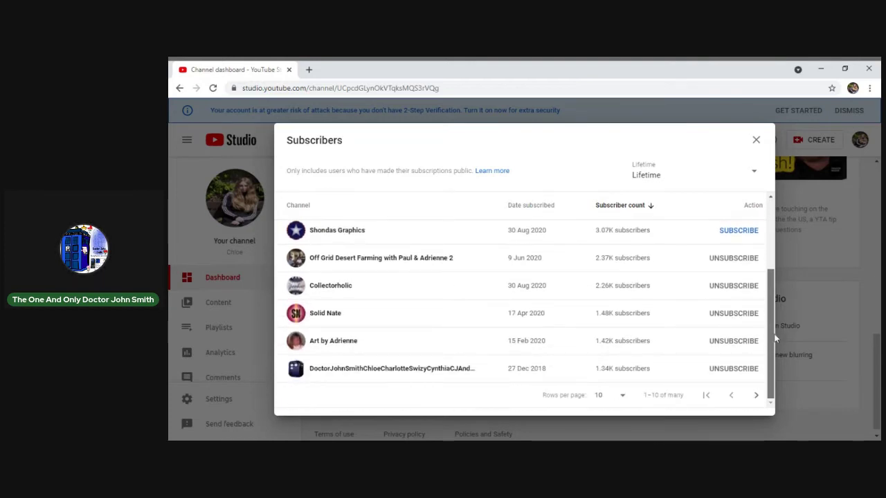
{"action": "left_click_drag", "start_coordinate": [770, 325], "coordinate": [787, 203]}
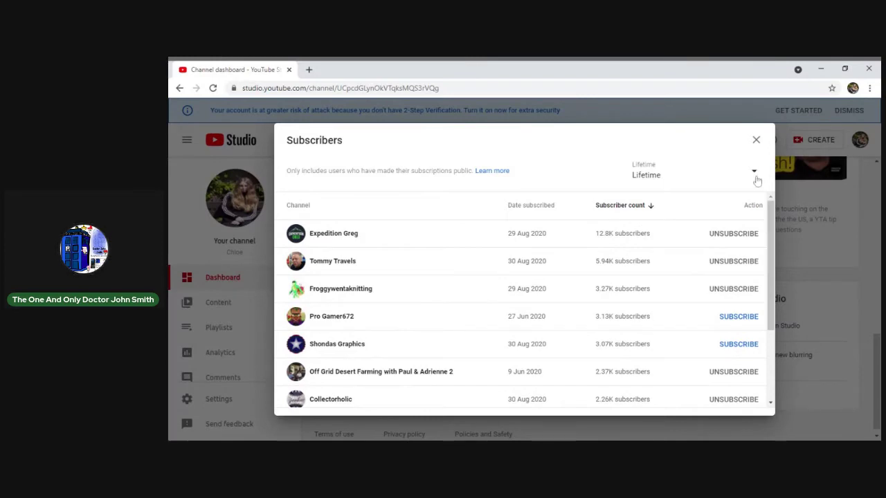
{"action": "left_click", "coordinate": [755, 141]}
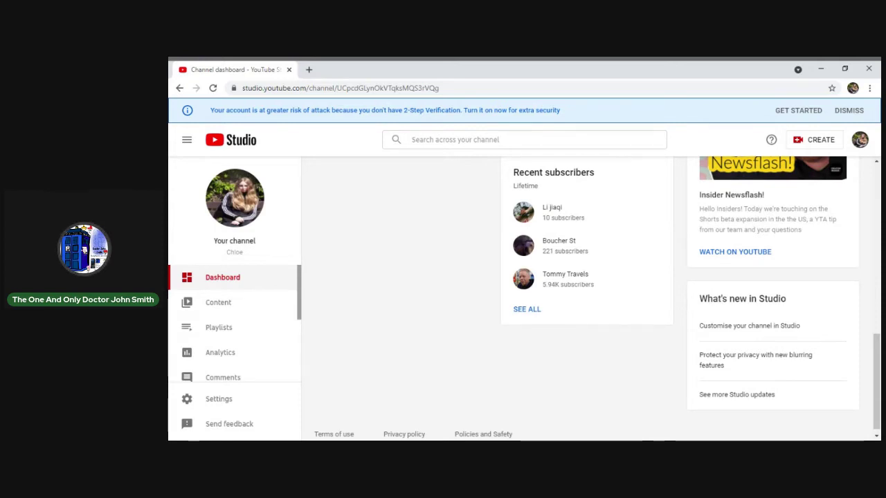
View the channel's Content page, check past live streams, then return to Uploads.
{"action": "left_click", "coordinate": [218, 302]}
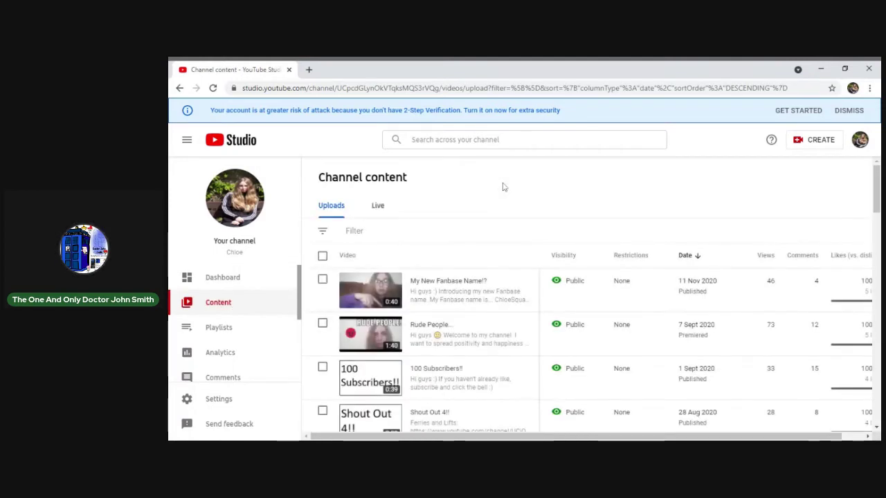
{"action": "left_click", "coordinate": [376, 205]}
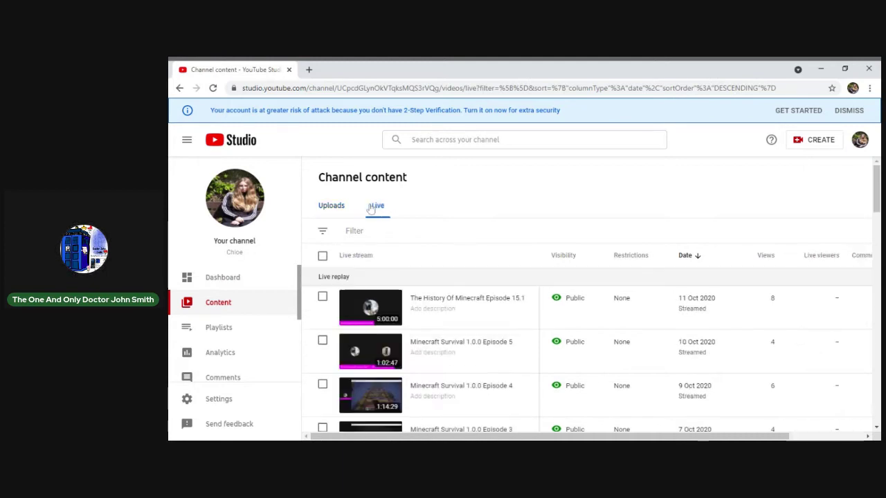
{"action": "left_click", "coordinate": [331, 205]}
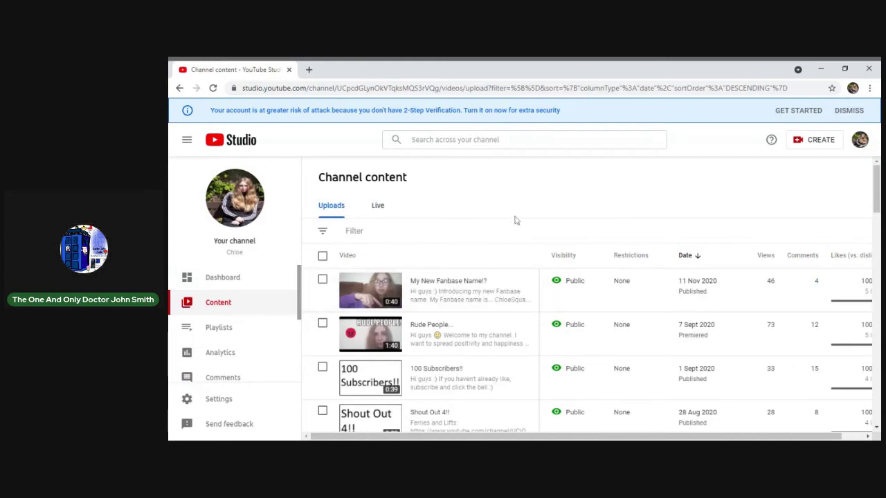
{"action": "left_click", "coordinate": [220, 352]}
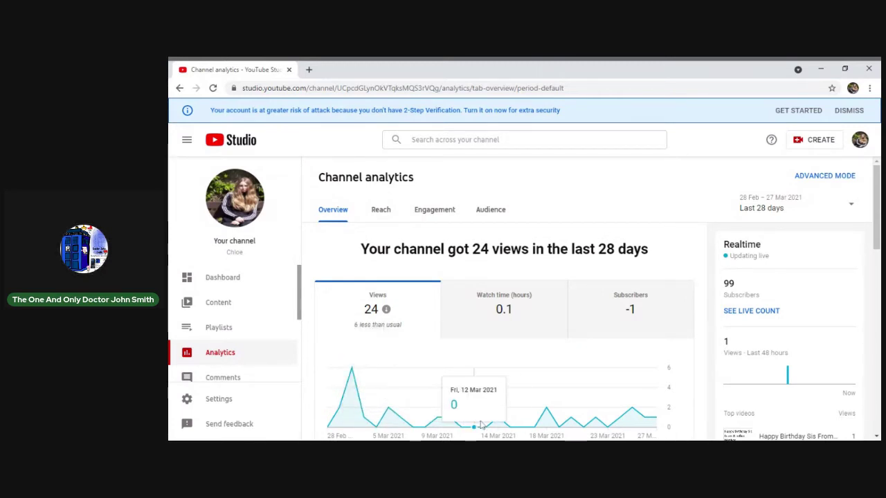
Set the analytics date range to Lifetime, showing 2,119 views and 39.3 watch hours.
{"action": "left_click", "coordinate": [786, 208]}
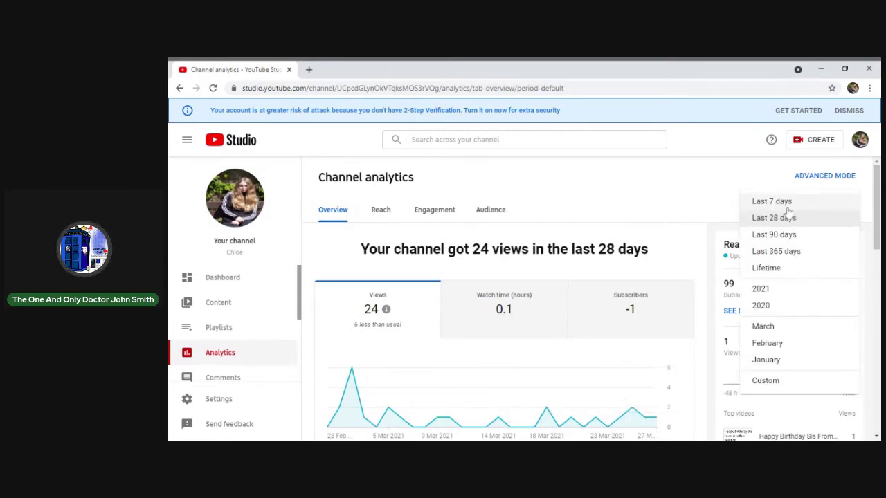
{"action": "left_click", "coordinate": [773, 269]}
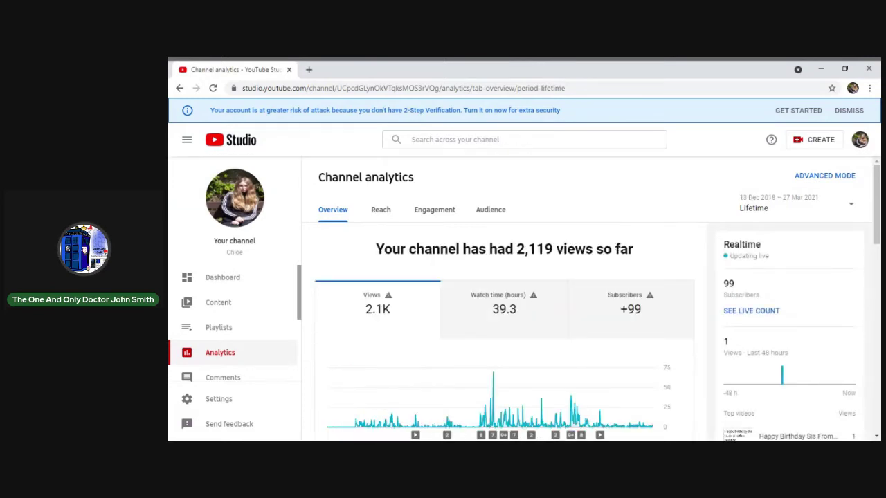
{"action": "mouse_move", "coordinate": [493, 415]}
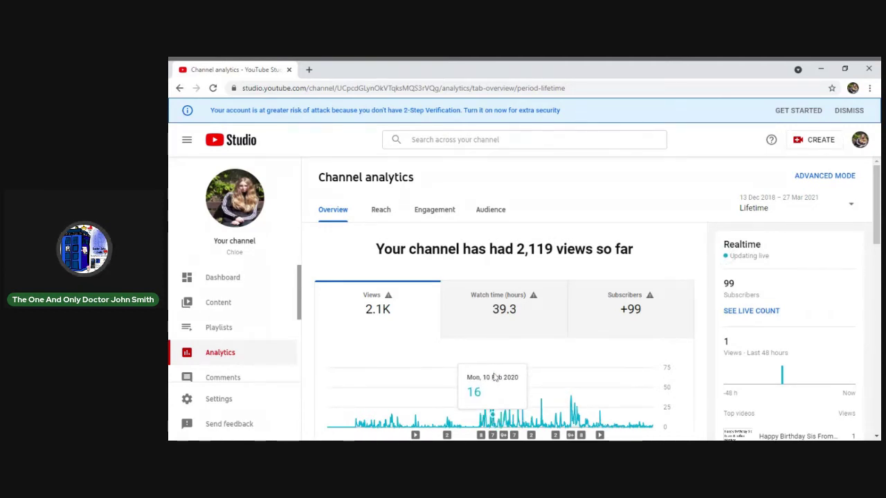
{"action": "scroll", "coordinate": [621, 161], "scroll_direction": "down", "scroll_amount": 1}
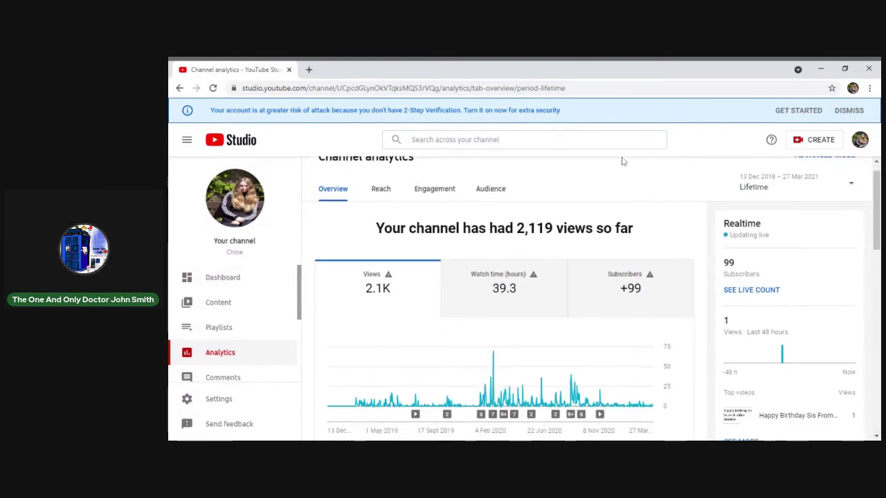
{"action": "scroll", "coordinate": [622, 160], "scroll_direction": "down", "scroll_amount": 2}
{"action": "scroll", "coordinate": [622, 161], "scroll_direction": "down", "scroll_amount": 3}
{"action": "scroll", "coordinate": [621, 161], "scroll_direction": "down", "scroll_amount": 3}
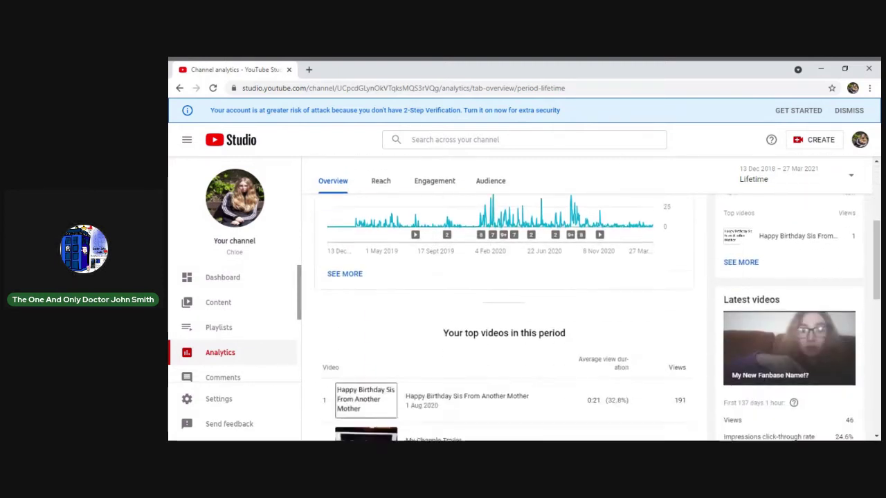
{"action": "scroll", "coordinate": [622, 161], "scroll_direction": "down", "scroll_amount": 3}
{"action": "scroll", "coordinate": [622, 161], "scroll_direction": "down", "scroll_amount": 2}
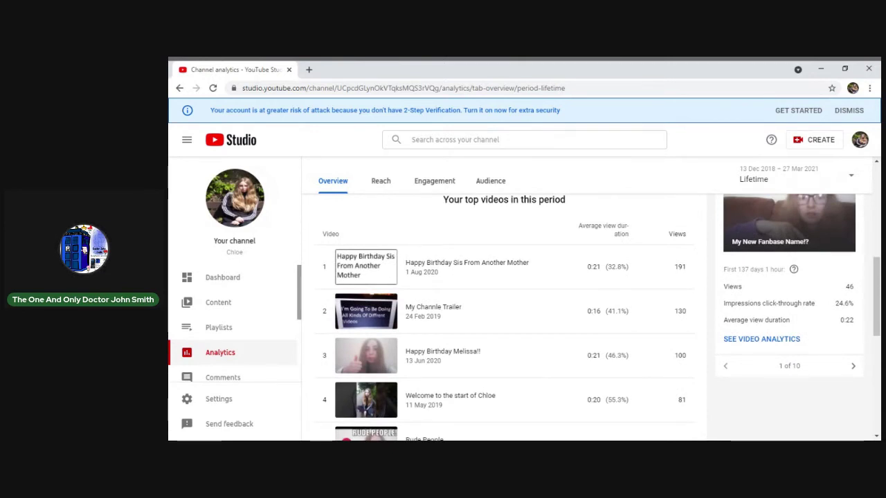
{"action": "scroll", "coordinate": [512, 291], "scroll_direction": "down", "scroll_amount": 1}
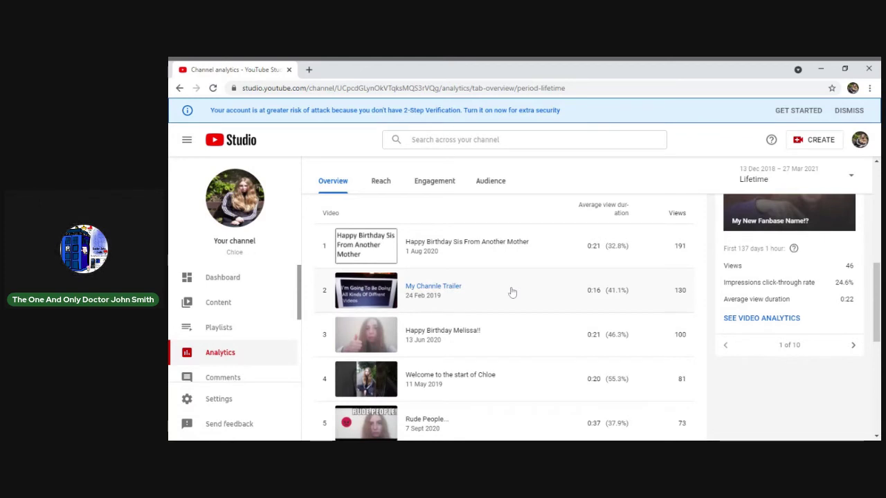
{"action": "scroll", "coordinate": [512, 291], "scroll_direction": "down", "scroll_amount": 2}
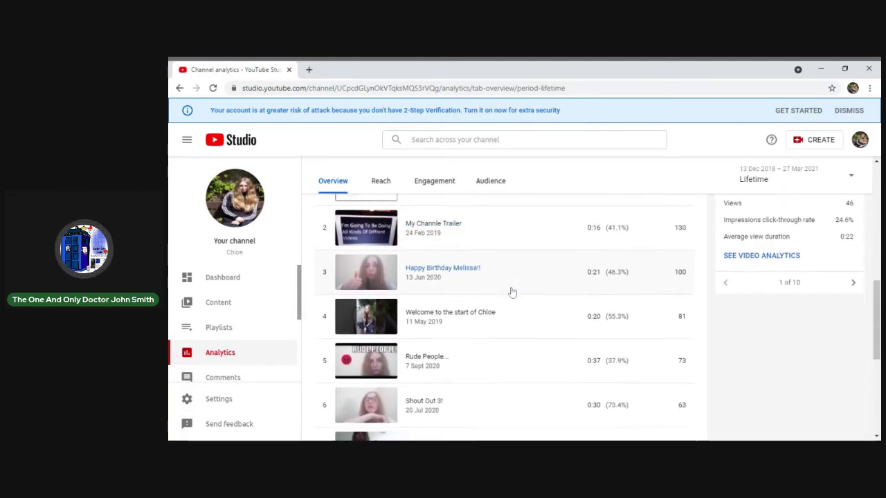
{"action": "scroll", "coordinate": [512, 291], "scroll_direction": "down", "scroll_amount": 2}
{"action": "scroll", "coordinate": [512, 292], "scroll_direction": "down", "scroll_amount": 2}
{"action": "scroll", "coordinate": [512, 292], "scroll_direction": "down", "scroll_amount": 3}
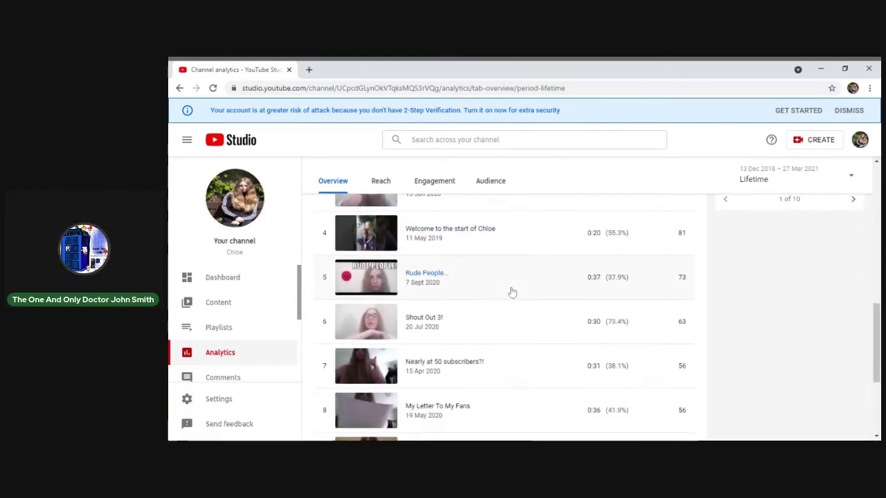
{"action": "scroll", "coordinate": [512, 292], "scroll_direction": "down", "scroll_amount": 2}
{"action": "scroll", "coordinate": [512, 291], "scroll_direction": "down", "scroll_amount": 1}
{"action": "scroll", "coordinate": [512, 291], "scroll_direction": "up", "scroll_amount": 1}
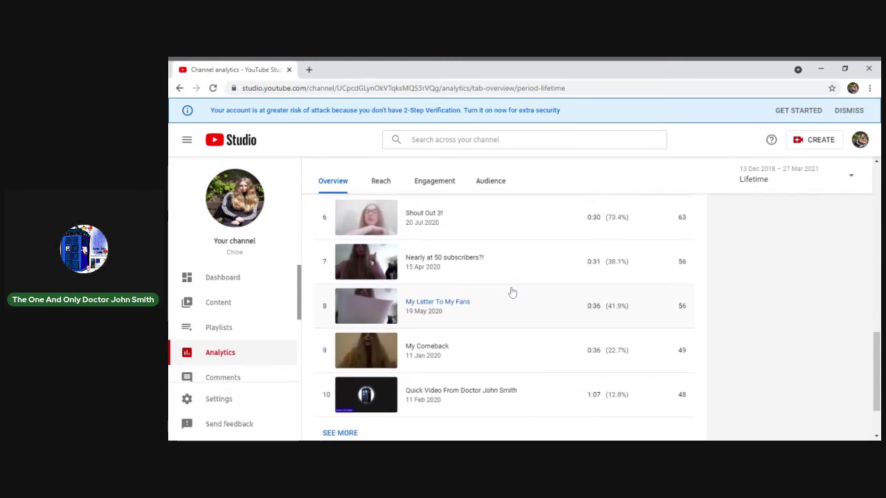
{"action": "scroll", "coordinate": [512, 291], "scroll_direction": "up", "scroll_amount": 1}
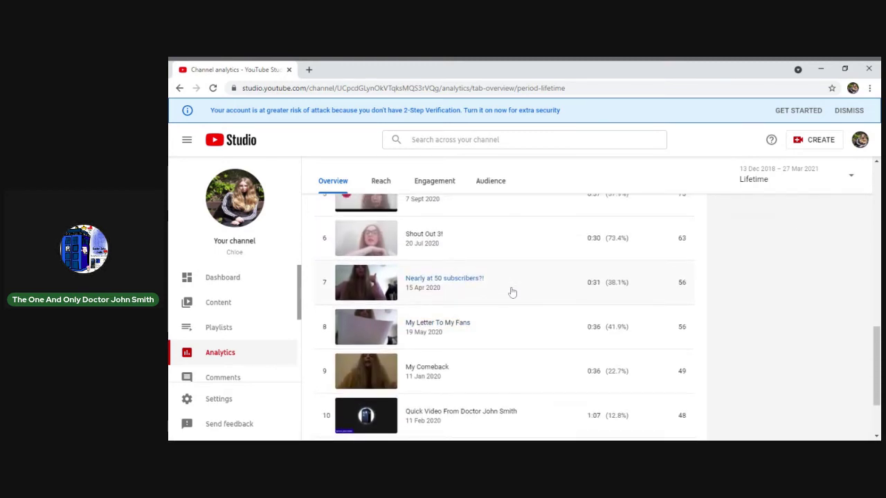
{"action": "scroll", "coordinate": [512, 291], "scroll_direction": "down", "scroll_amount": 1}
{"action": "scroll", "coordinate": [512, 291], "scroll_direction": "down", "scroll_amount": 2}
{"action": "scroll", "coordinate": [512, 291], "scroll_direction": "down", "scroll_amount": 1}
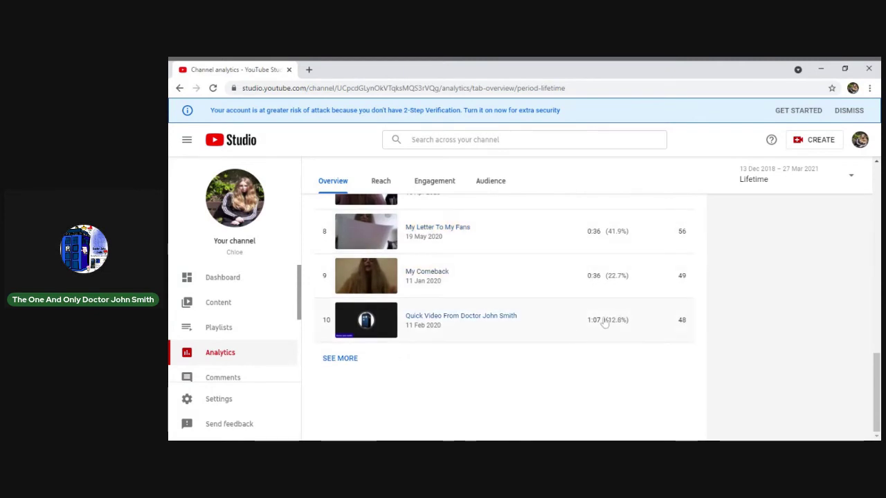
{"action": "scroll", "coordinate": [760, 326], "scroll_direction": "up", "scroll_amount": 2}
{"action": "scroll", "coordinate": [760, 326], "scroll_direction": "up", "scroll_amount": 3}
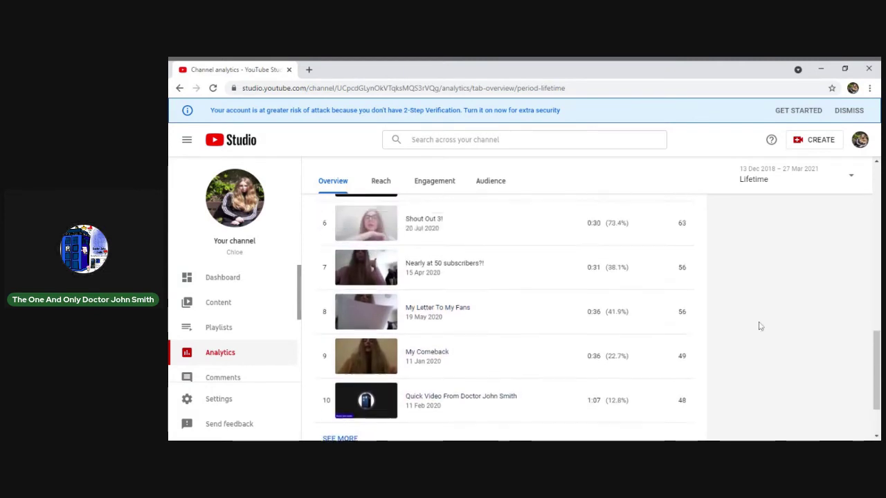
{"action": "scroll", "coordinate": [760, 326], "scroll_direction": "up", "scroll_amount": 5}
{"action": "scroll", "coordinate": [760, 326], "scroll_direction": "up", "scroll_amount": 4}
{"action": "scroll", "coordinate": [759, 326], "scroll_direction": "up", "scroll_amount": 1}
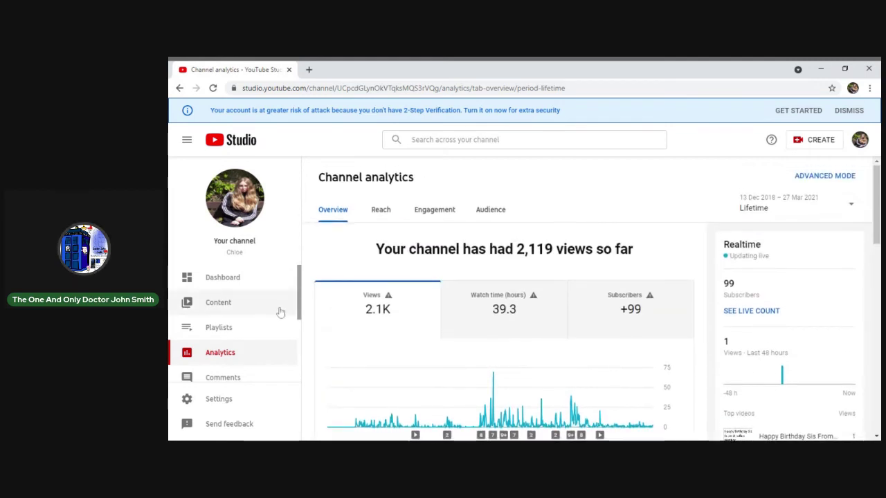
{"action": "scroll", "coordinate": [301, 294], "scroll_direction": "down", "scroll_amount": 3}
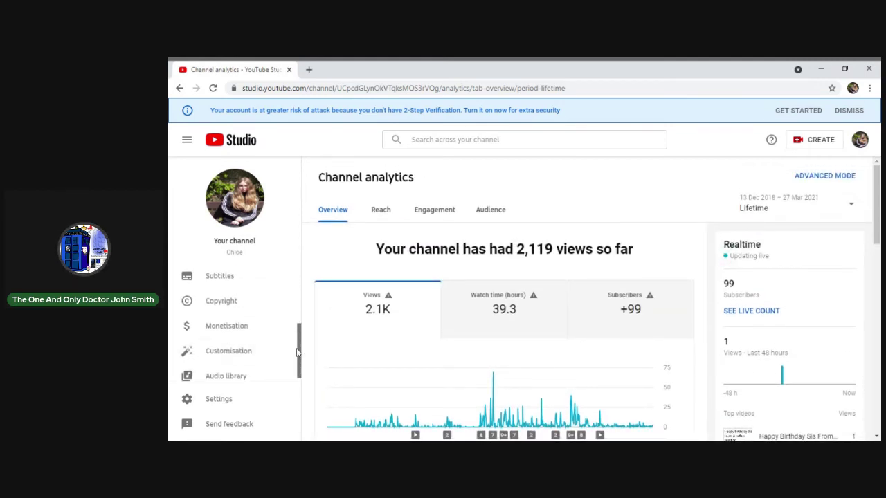
{"action": "scroll", "coordinate": [263, 325], "scroll_direction": "down", "scroll_amount": 2}
Go to the Monetisation page after reviewing the lifetime top-ten videos.
{"action": "left_click", "coordinate": [226, 322]}
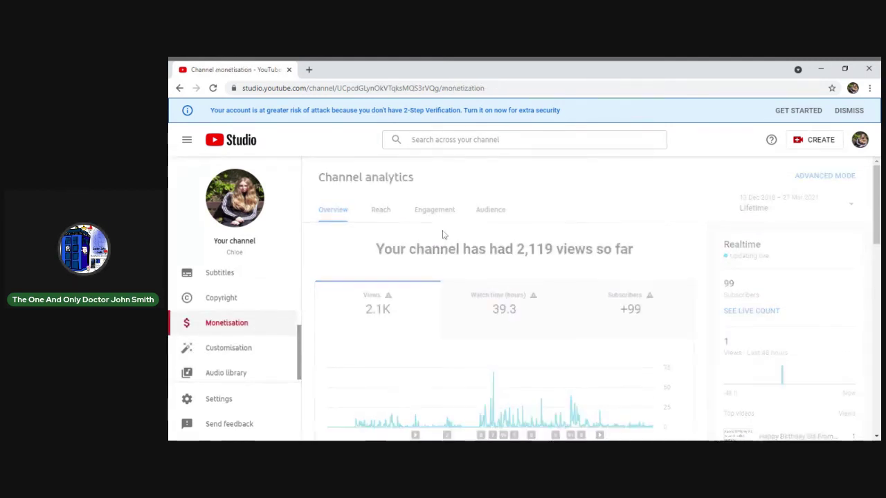
{"action": "scroll", "coordinate": [455, 231], "scroll_direction": "down", "scroll_amount": 3}
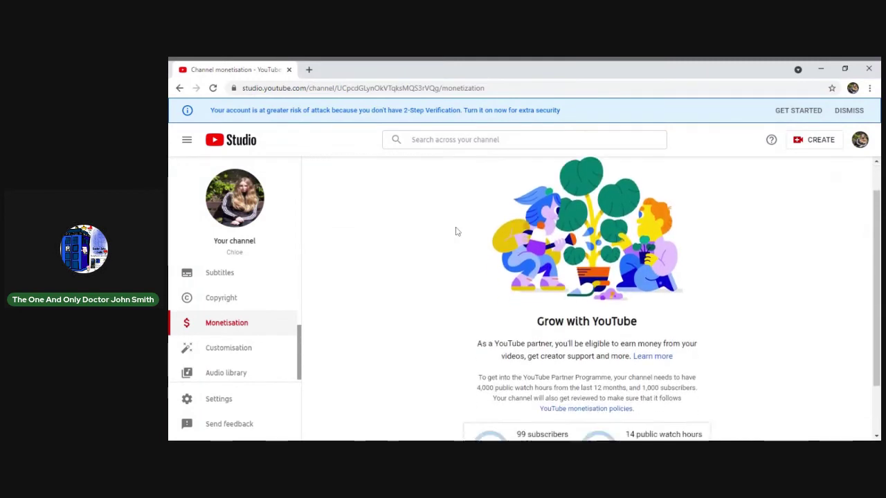
{"action": "scroll", "coordinate": [455, 231], "scroll_direction": "down", "scroll_amount": 2}
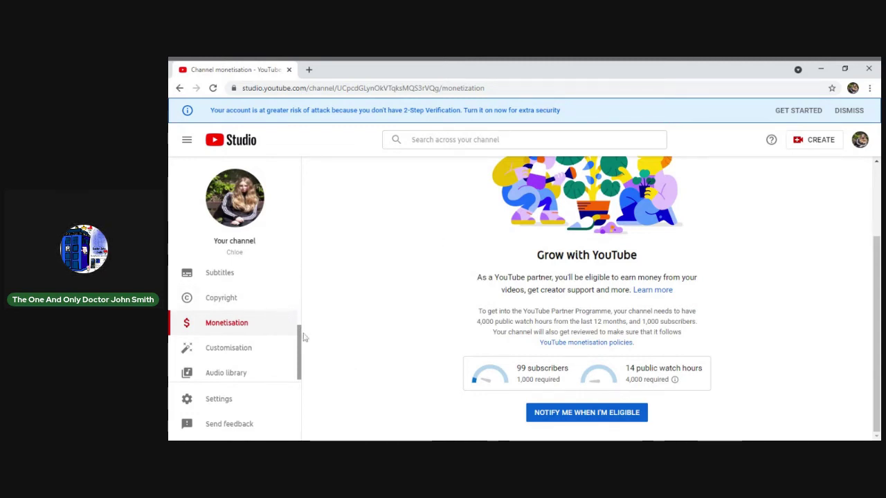
{"action": "left_click_drag", "start_coordinate": [299, 346], "coordinate": [315, 280]}
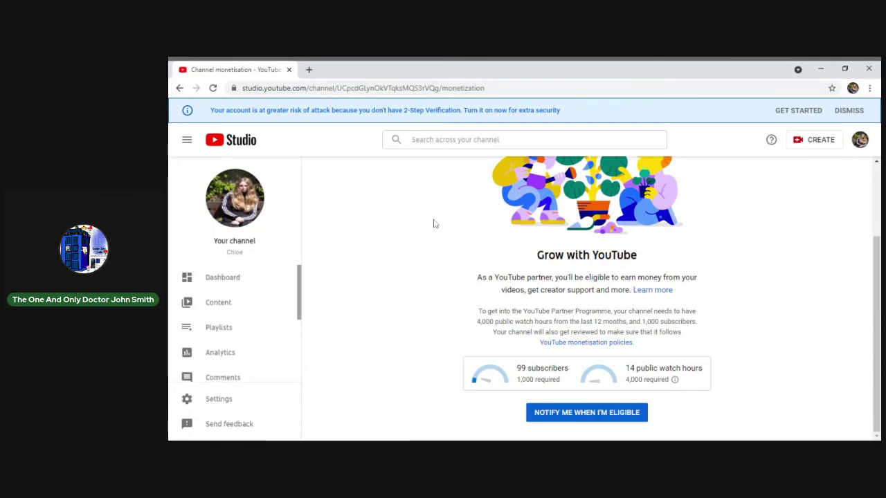
Review the 99/1,000 subscriber and 14/4,000 watch-hour counters, then open the Create menu.
{"action": "left_click", "coordinate": [816, 140]}
Enter the Go live control room, then go back to the monetisation page.
{"action": "left_click", "coordinate": [793, 178]}
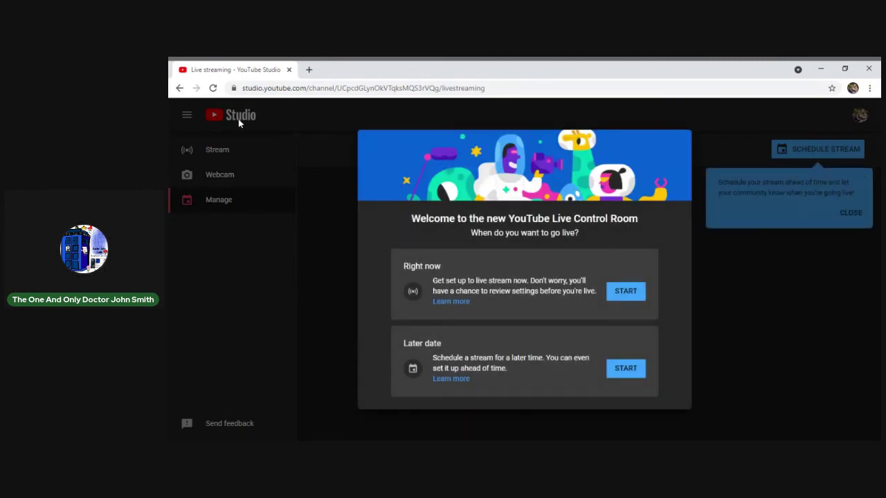
{"action": "left_click", "coordinate": [180, 88]}
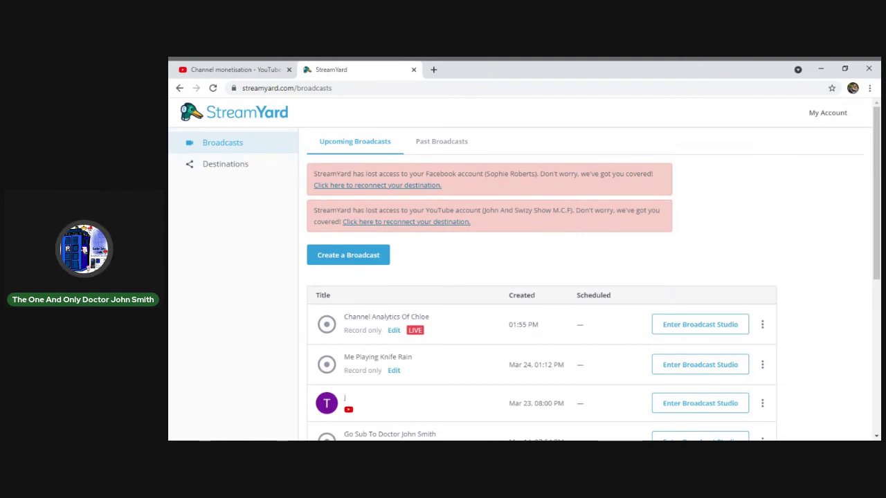
Start a new StreamYard broadcast with two YouTube channel destinations.
{"action": "double_click", "coordinate": [377, 357]}
{"action": "left_click", "coordinate": [348, 255]}
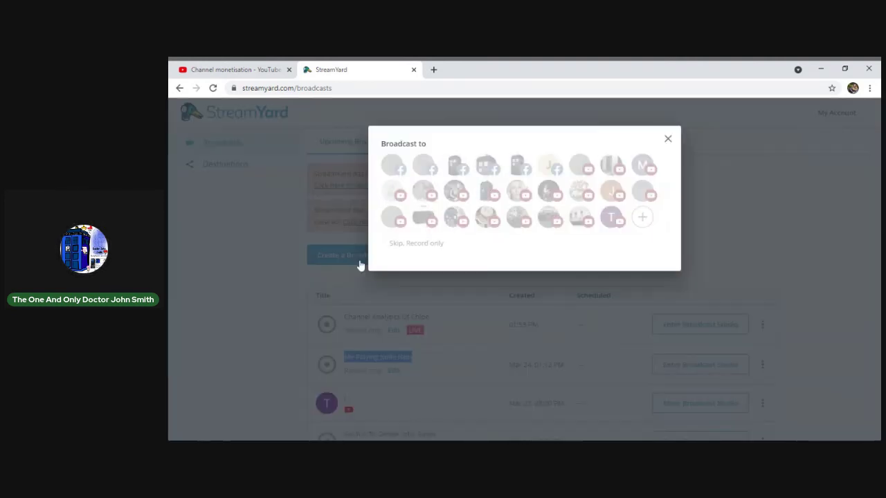
{"action": "left_click", "coordinate": [581, 167]}
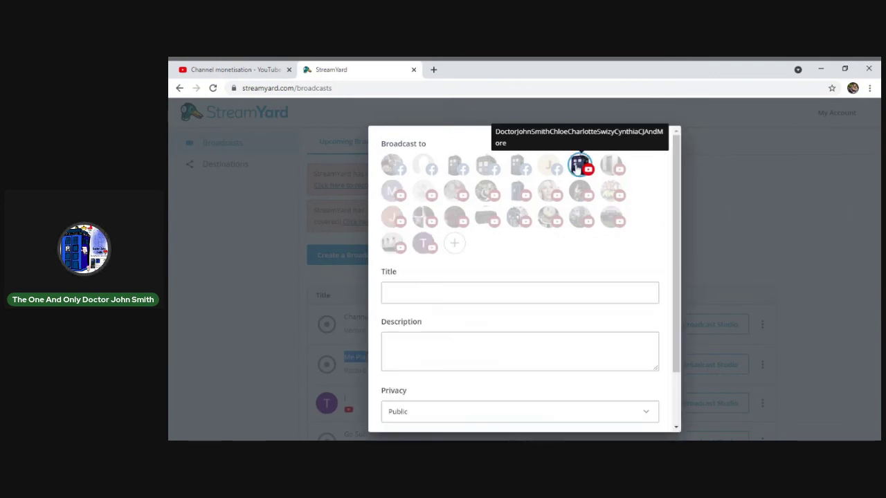
{"action": "left_click", "coordinate": [493, 194]}
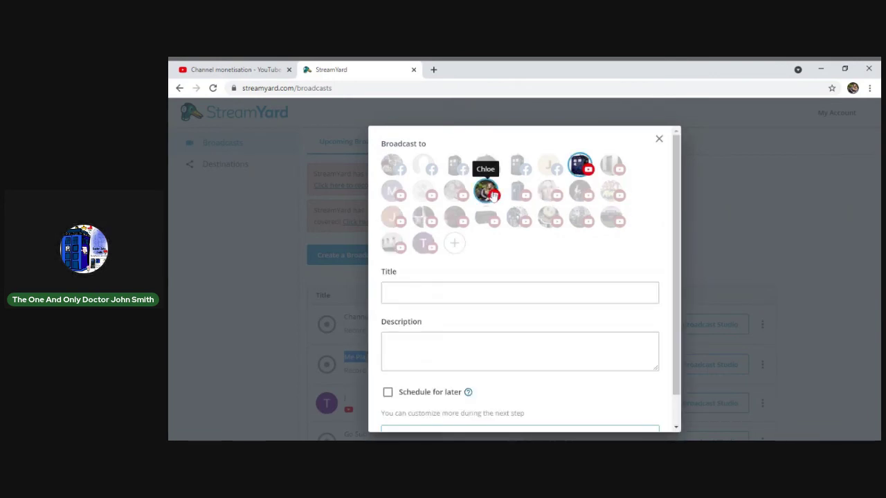
{"action": "left_click", "coordinate": [493, 195]}
{"action": "left_click", "coordinate": [518, 194]}
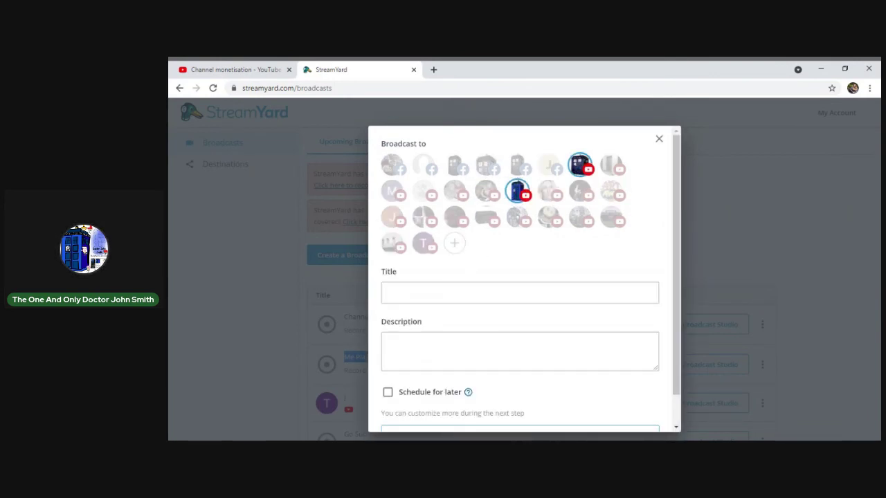
Title the broadcast, customise it per destination, try creating it, then close StreamYard.
{"action": "left_click", "coordinate": [518, 293]}
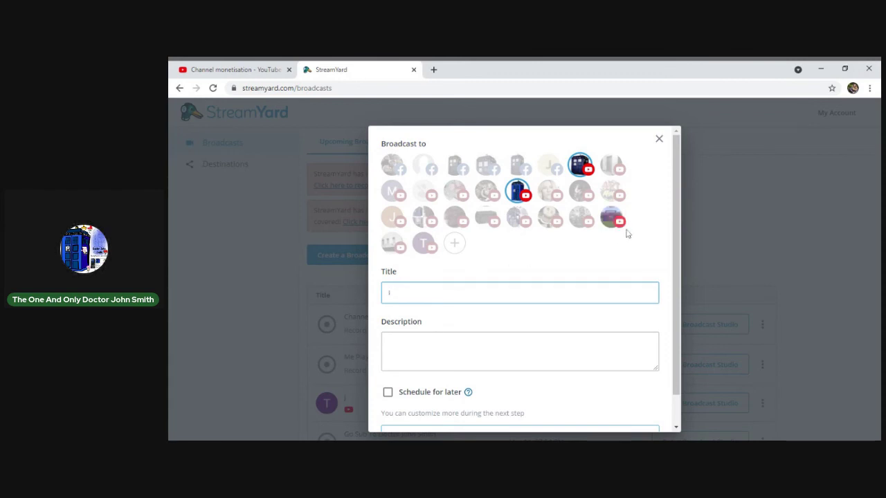
{"action": "scroll", "coordinate": [684, 220], "scroll_direction": "down", "scroll_amount": 3}
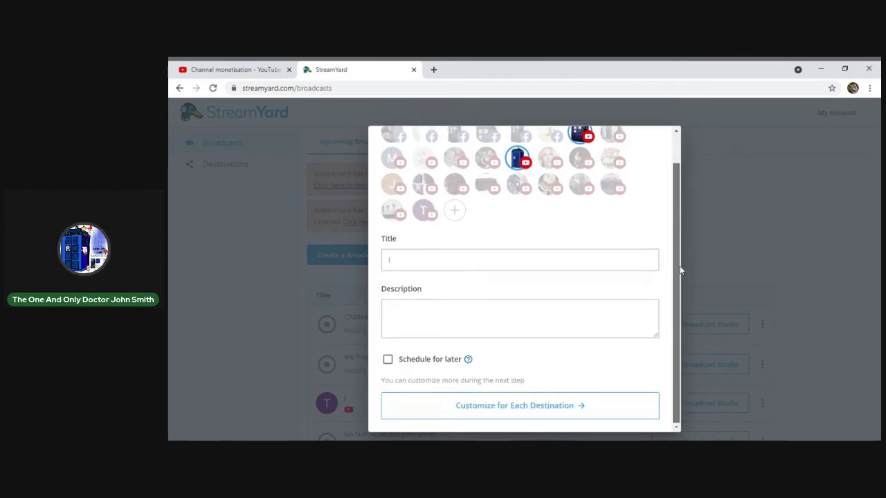
{"action": "left_click", "coordinate": [515, 409]}
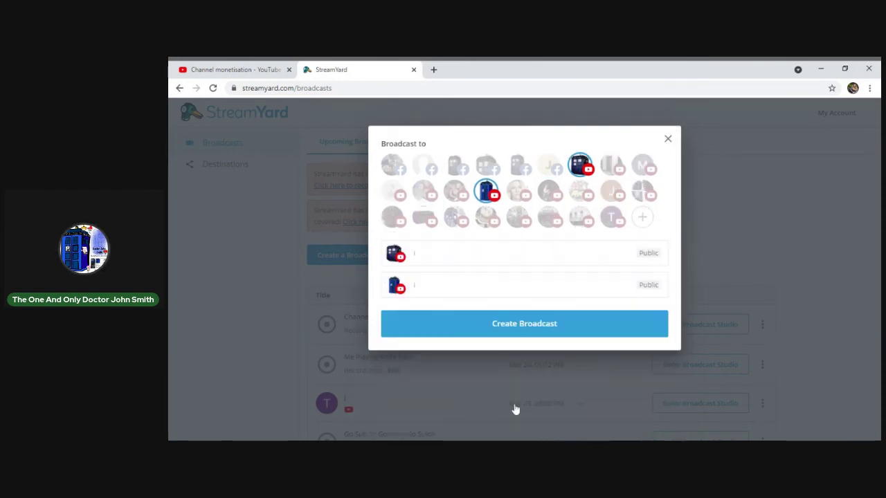
{"action": "left_click", "coordinate": [519, 323]}
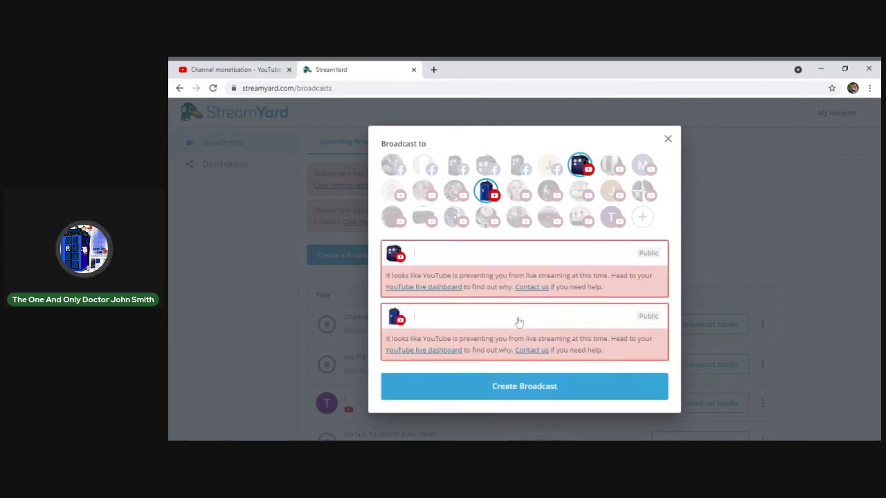
{"action": "left_click", "coordinate": [414, 70]}
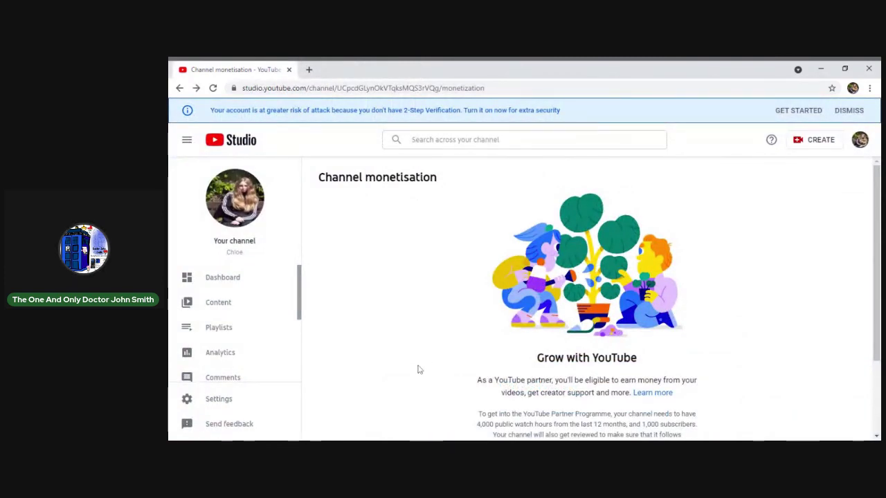
{"action": "scroll", "coordinate": [422, 367], "scroll_direction": "down", "scroll_amount": 3}
{"action": "scroll", "coordinate": [417, 369], "scroll_direction": "down", "scroll_amount": 1}
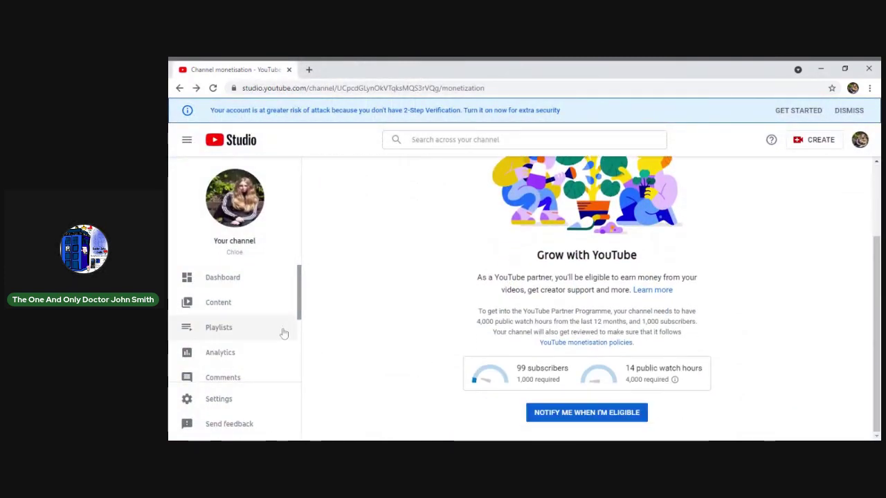
{"action": "left_click", "coordinate": [219, 398]}
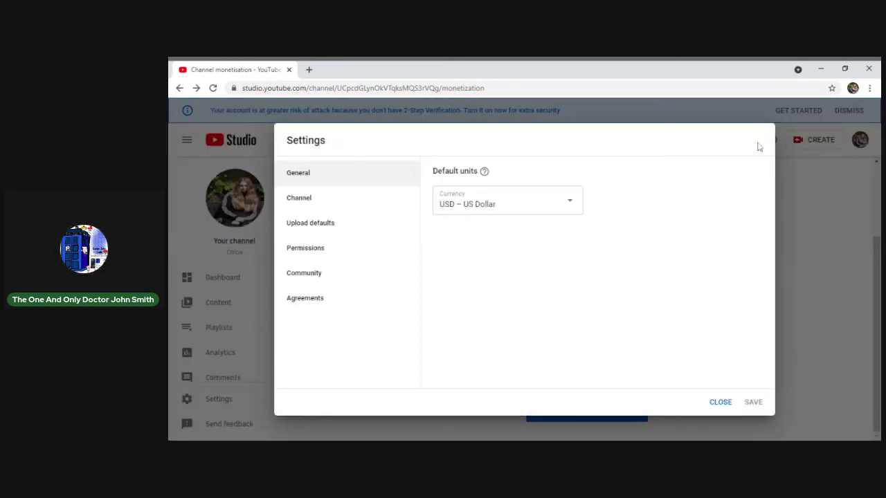
{"action": "left_click", "coordinate": [720, 402]}
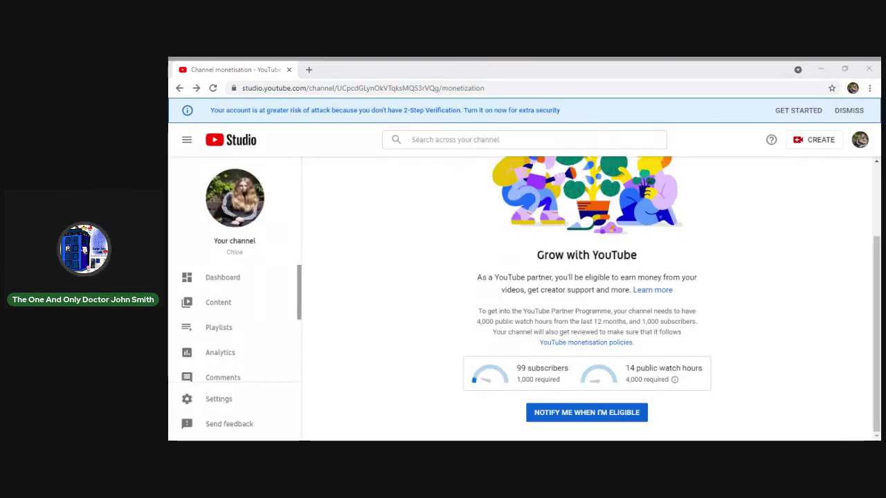